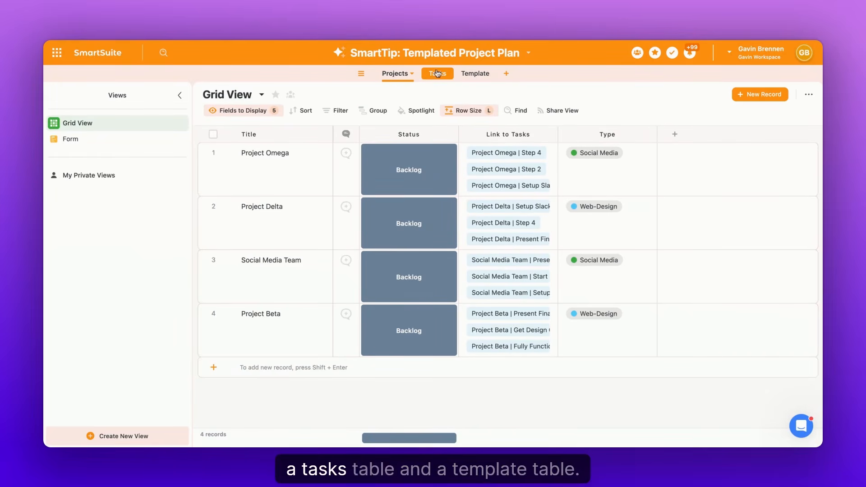
# Open the Tasks table and expand the Project Beta group to review its tasks.
pyautogui.click(487, 75)
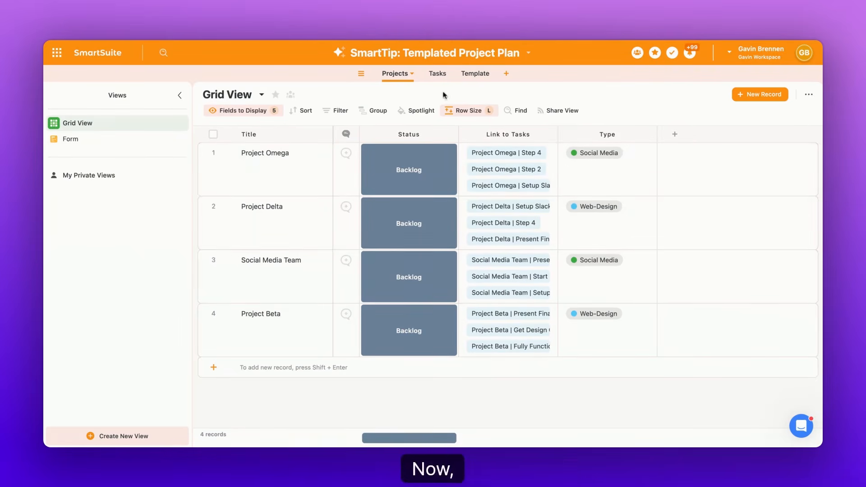
pyautogui.click(438, 75)
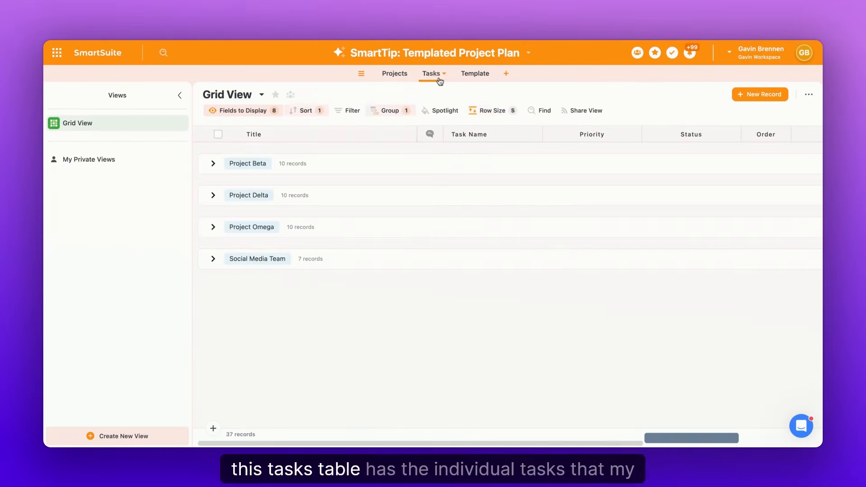
pyautogui.click(216, 165)
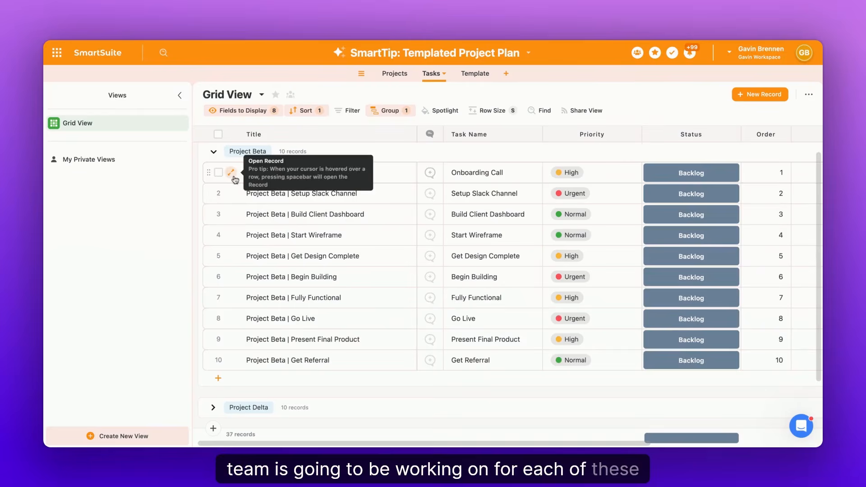
pyautogui.scroll(1, 237, 183)
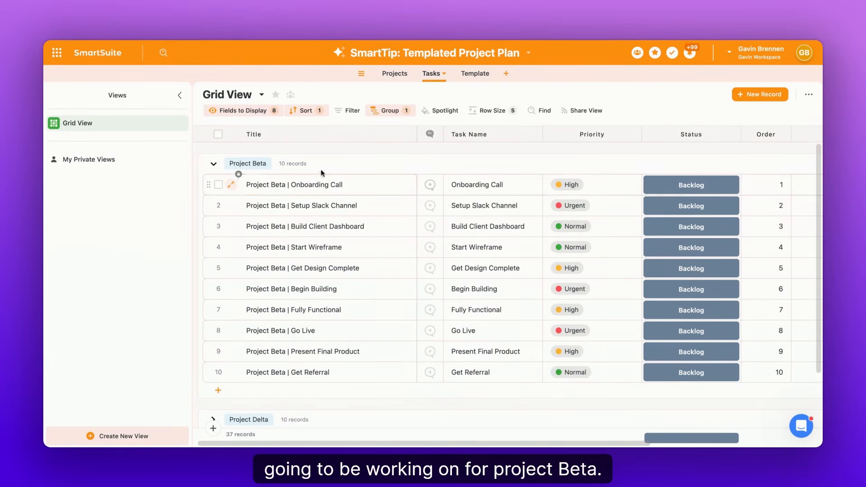
# Compare the project list in the Projects table with the Project Beta tasks in the Tasks table.
pyautogui.click(395, 73)
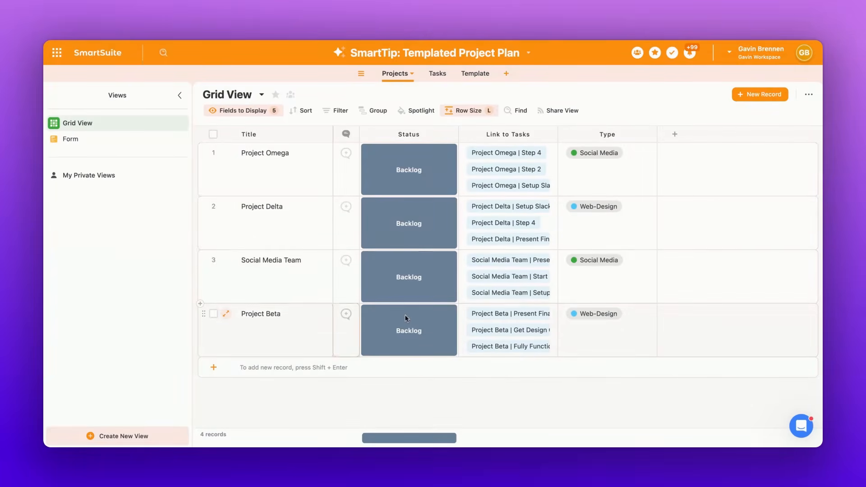
pyautogui.click(309, 286)
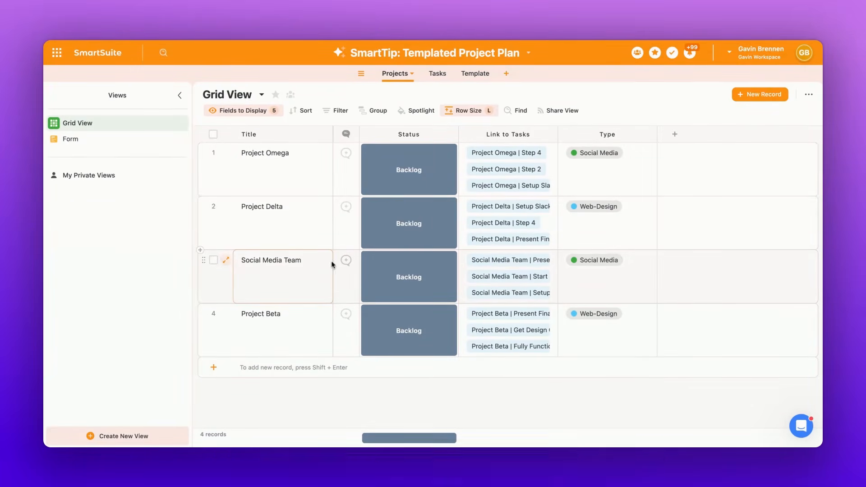
pyautogui.click(431, 73)
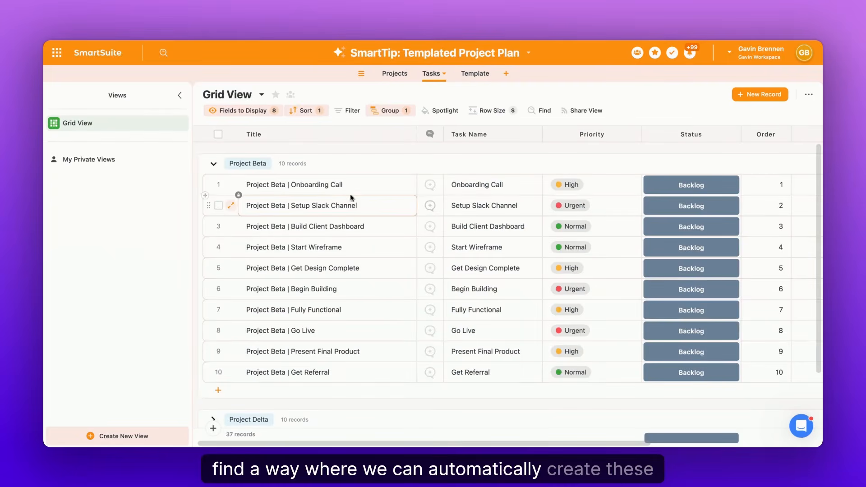
pyautogui.click(487, 340)
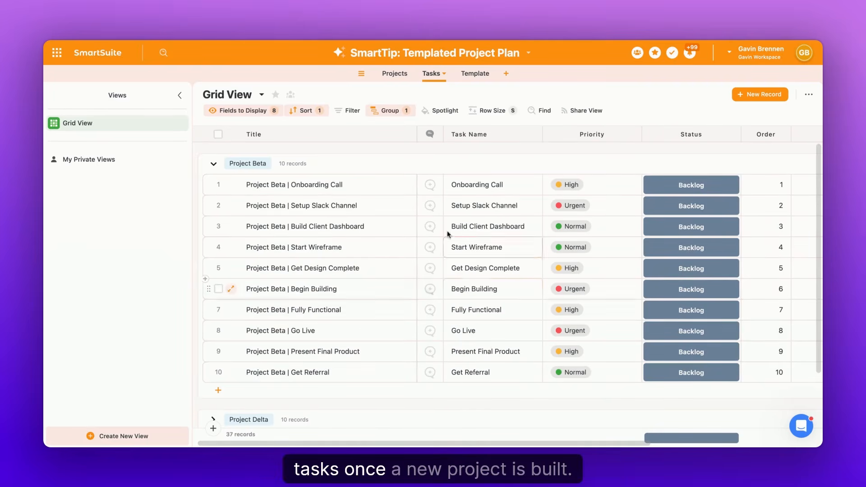
pyautogui.click(395, 73)
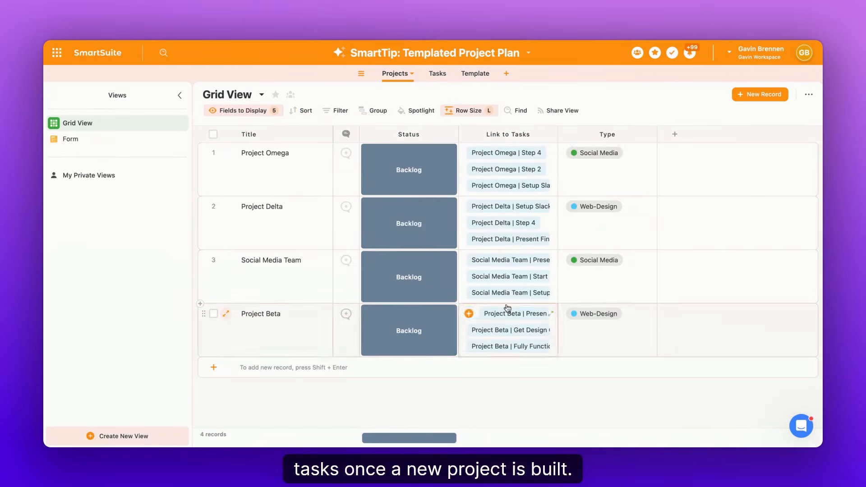
# Examine the Type values assigned to Project Omega and Project Delta in the Projects table.
pyautogui.click(315, 330)
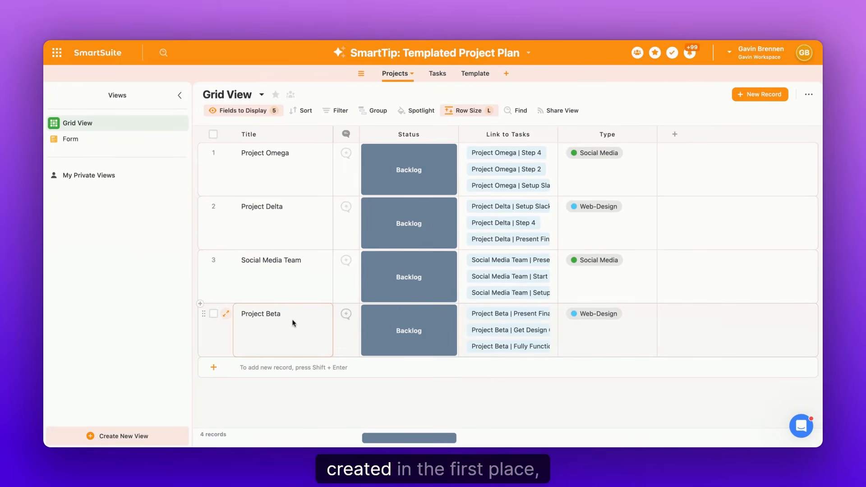
pyautogui.click(321, 176)
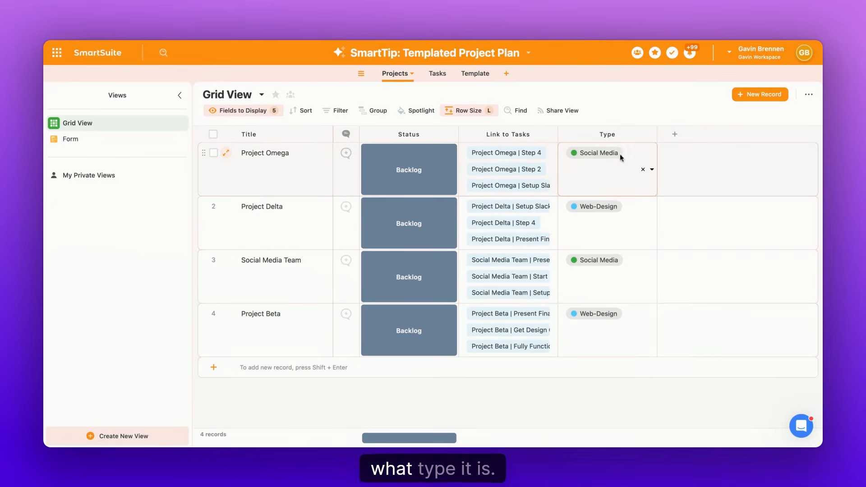
pyautogui.click(630, 173)
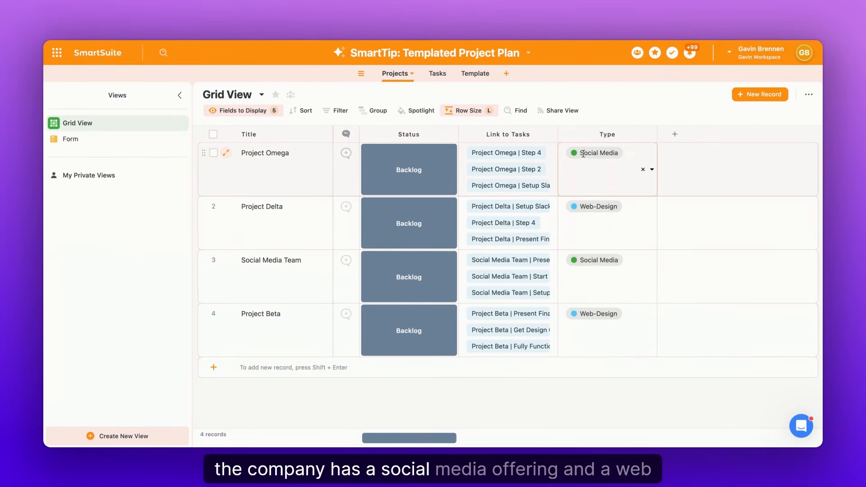
pyautogui.click(592, 215)
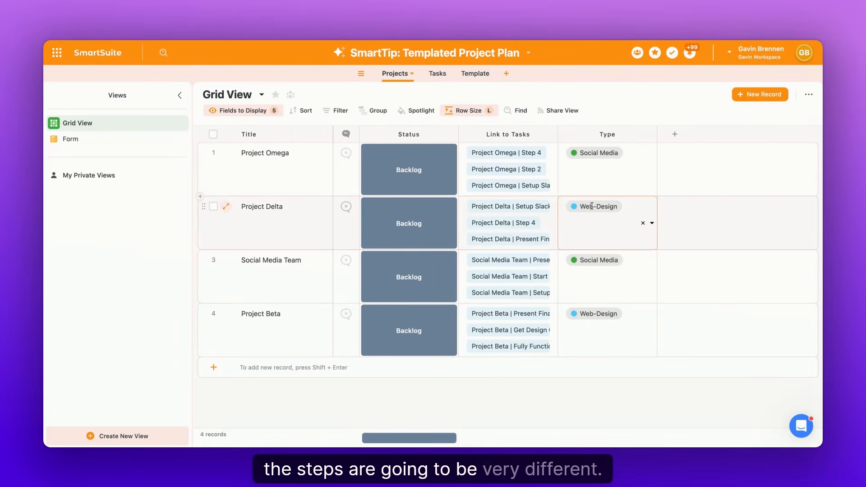
pyautogui.press('Escape')
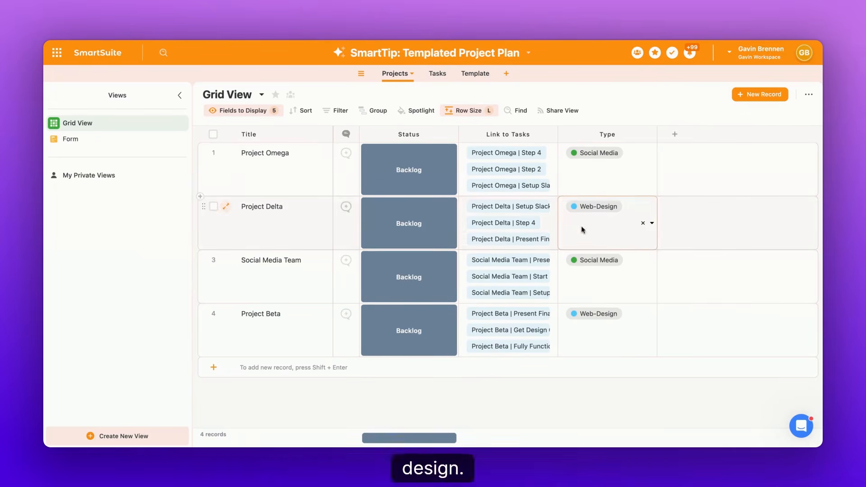
# Review the template tasks in the Web-Design and Social Media groups of the Template table.
pyautogui.click(476, 74)
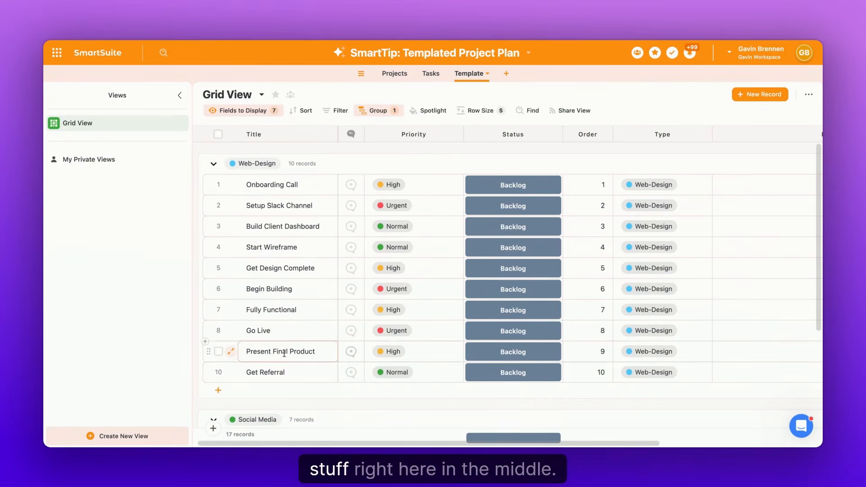
pyautogui.scroll(-5, 283, 237)
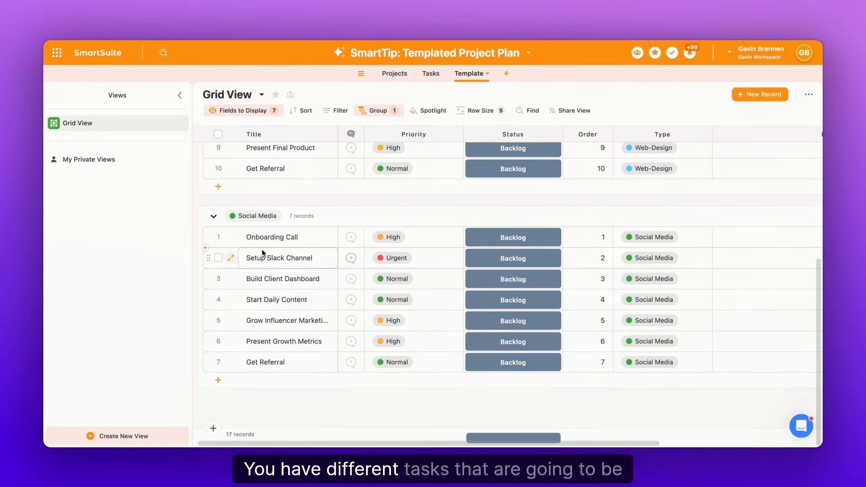
pyautogui.click(396, 75)
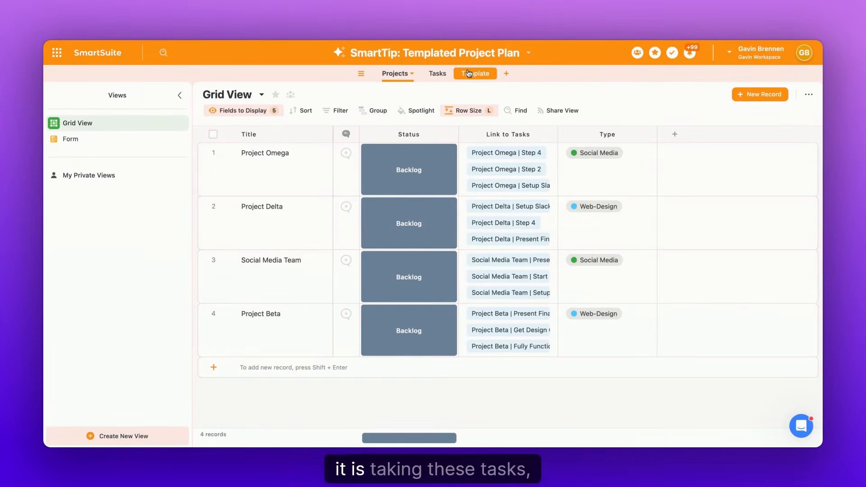
pyautogui.click(469, 74)
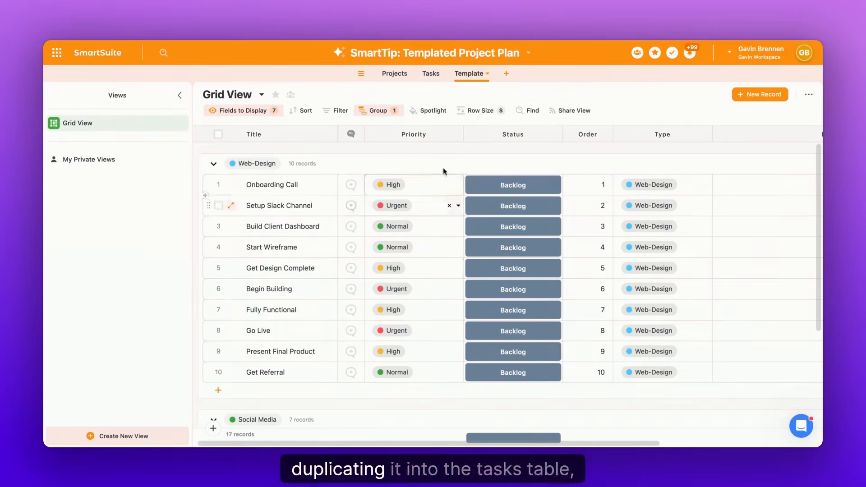
# Look through the columns of the Project Beta tasks in the Tasks table.
pyautogui.click(432, 73)
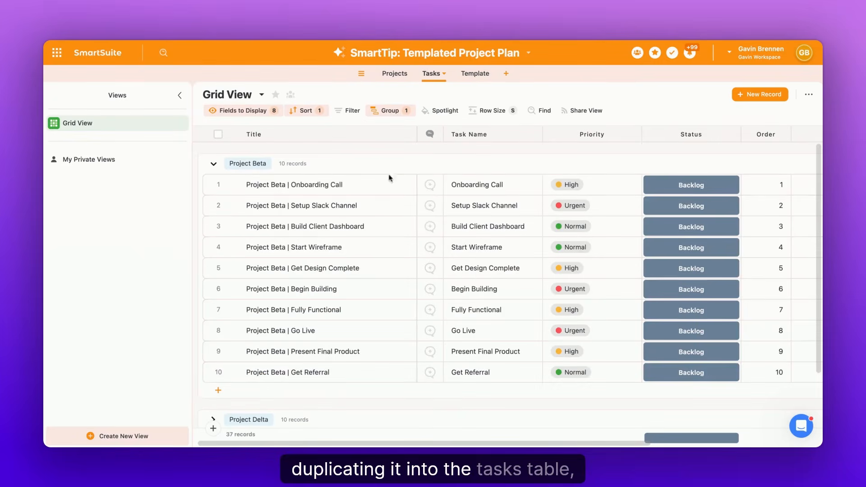
pyautogui.hscroll(5, 465, 280)
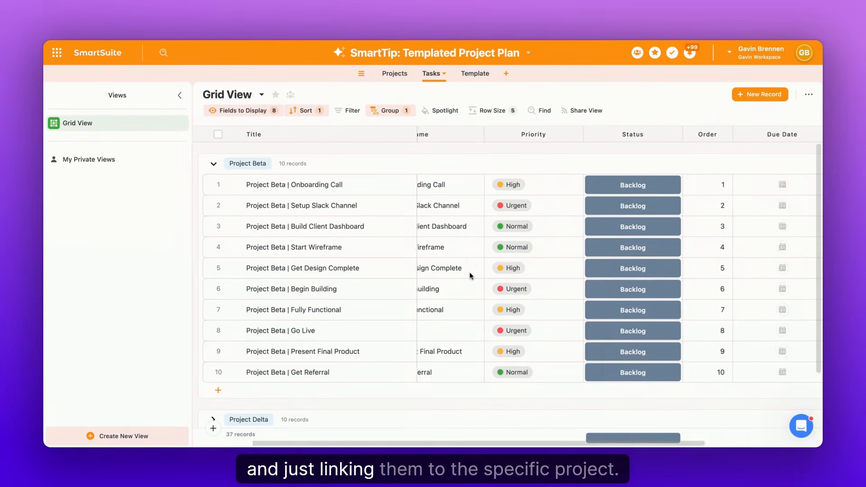
pyautogui.hscroll(-5, 470, 275)
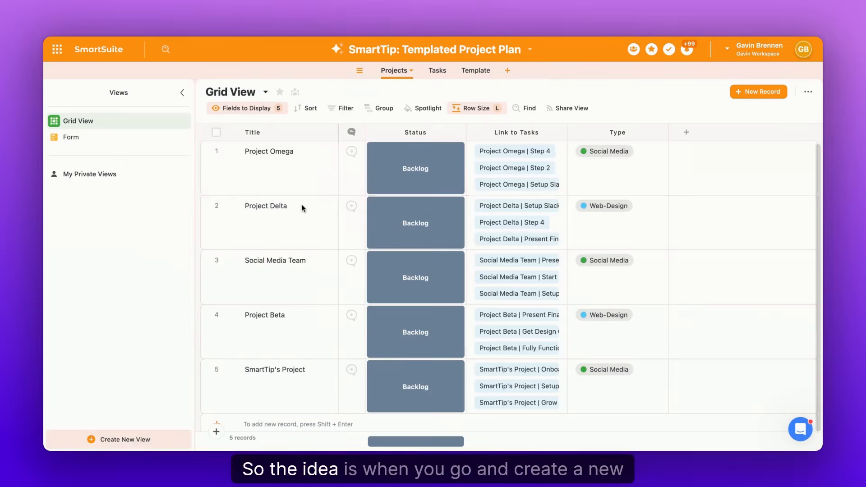
# Review the projects with their linked tasks and types in the Projects table.
pyautogui.scroll(-1, 303, 208)
pyautogui.scroll(1, 303, 208)
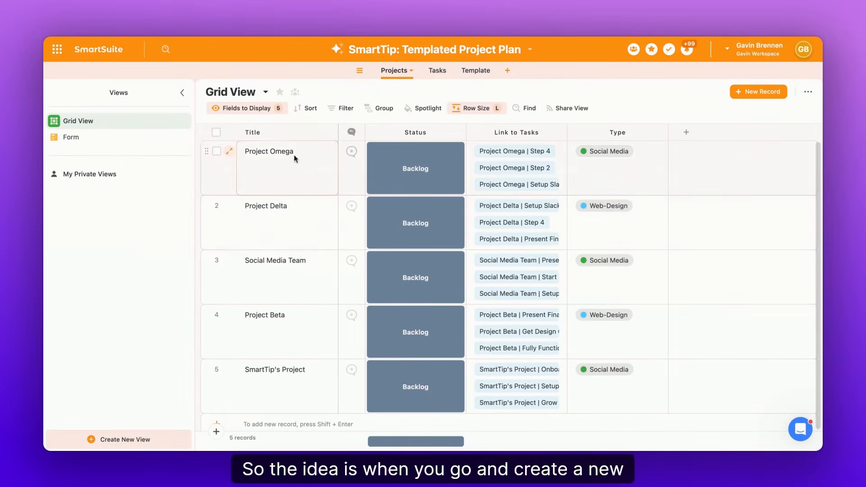
pyautogui.scroll(-1, 355, 433)
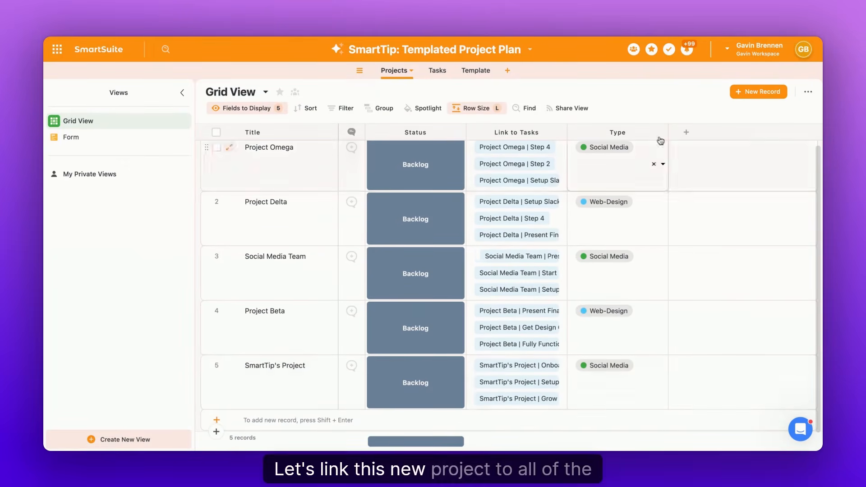
# Check the Duplicate To field in the Template table and the SmartTip's Project group in the Tasks table.
pyautogui.click(476, 70)
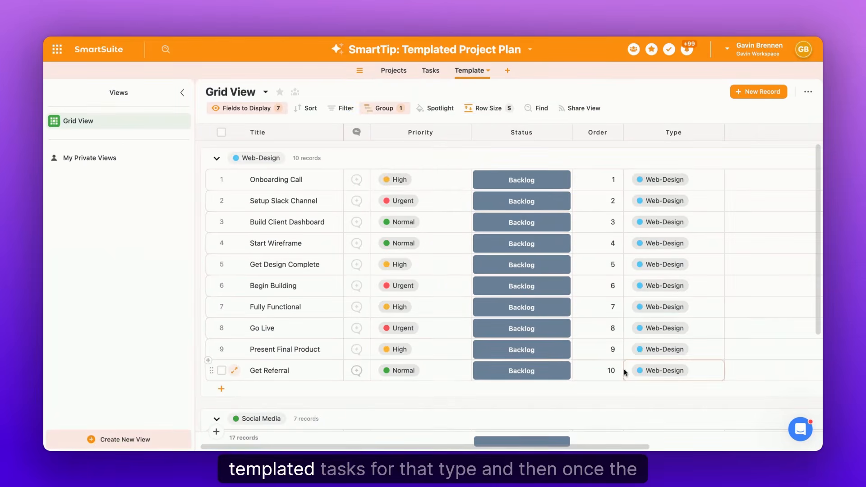
pyautogui.hscroll(5, 731, 233)
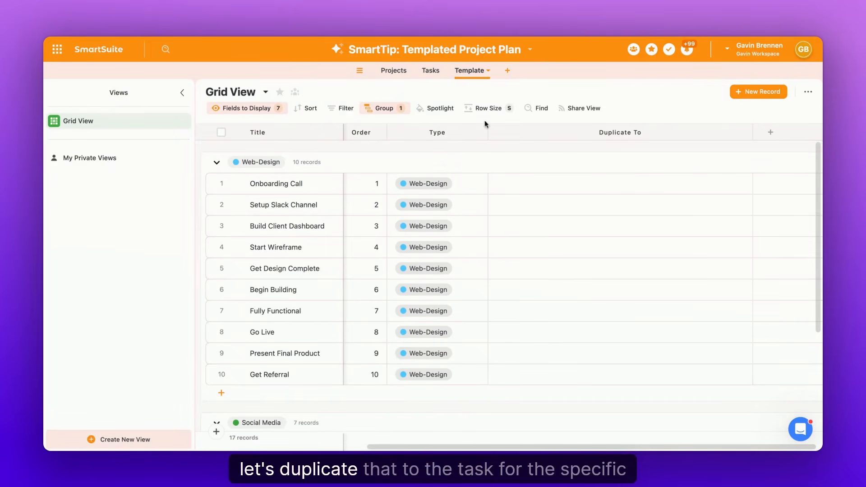
pyautogui.click(430, 70)
pyautogui.scroll(-2, 350, 208)
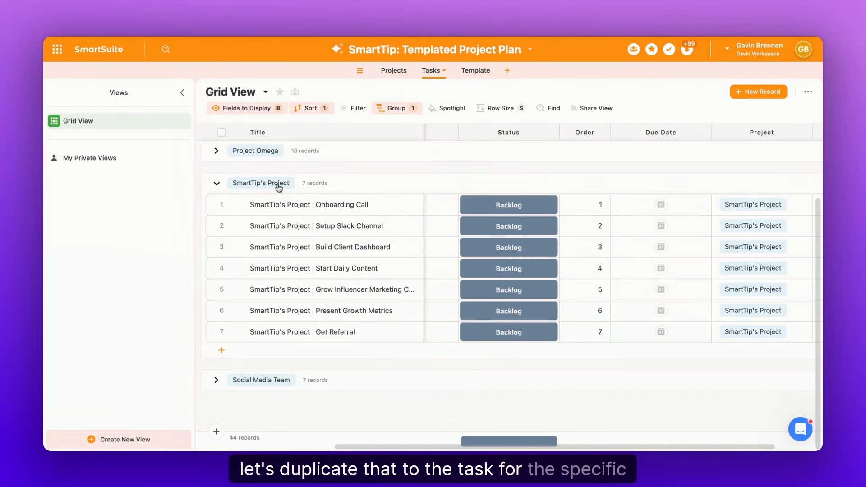
# Open the solution's automations and view the trigger settings of the Initial Trigger automation.
pyautogui.click(487, 73)
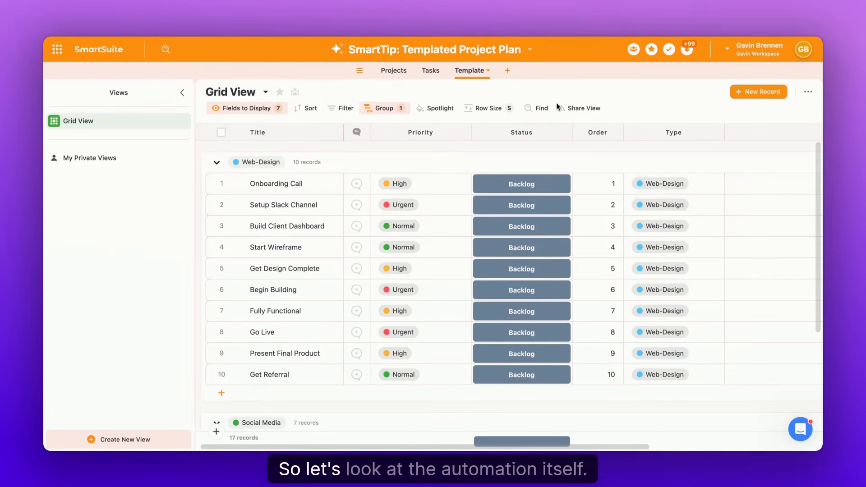
pyautogui.click(433, 50)
pyautogui.click(431, 192)
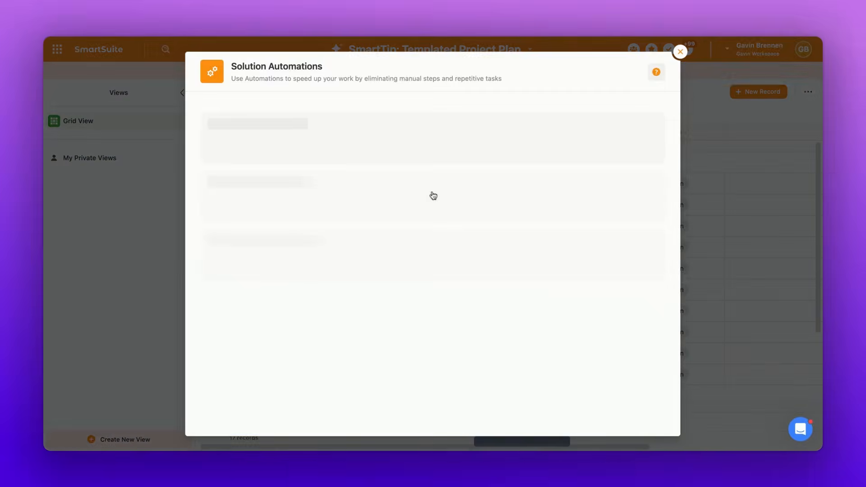
pyautogui.click(403, 156)
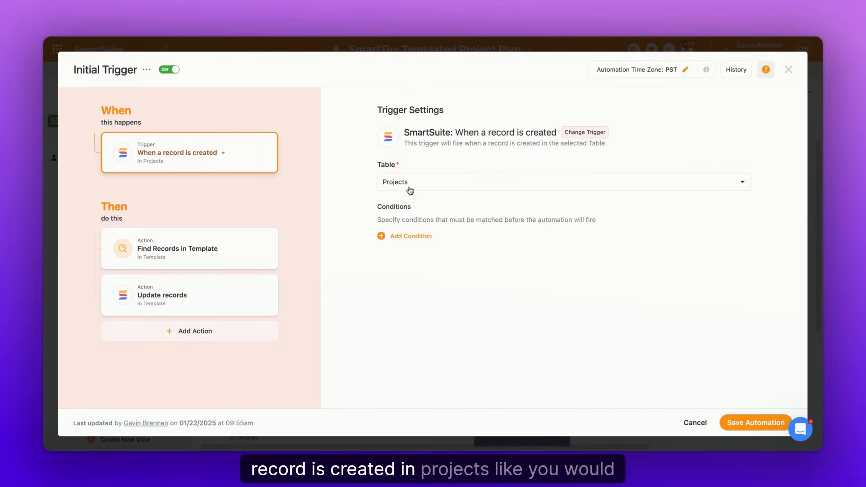
# Examine the table, record limit and Type condition of the Find Records in Template action.
pyautogui.click(267, 243)
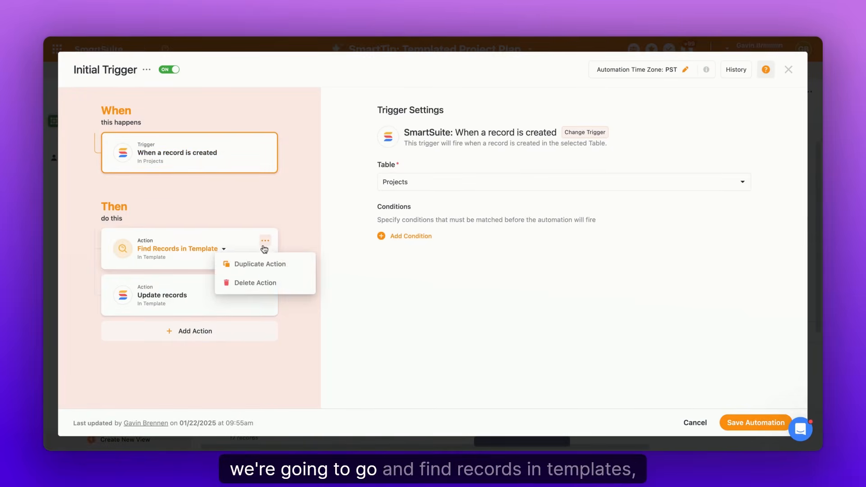
pyautogui.click(251, 249)
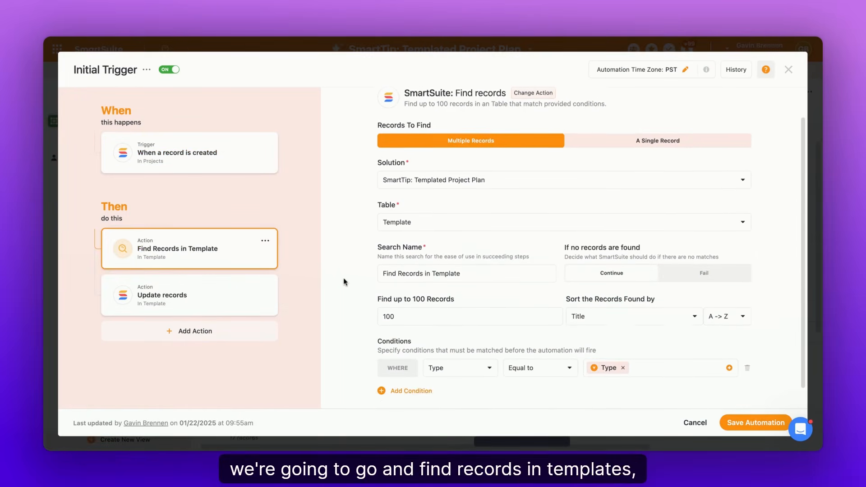
pyautogui.scroll(-2, 431, 324)
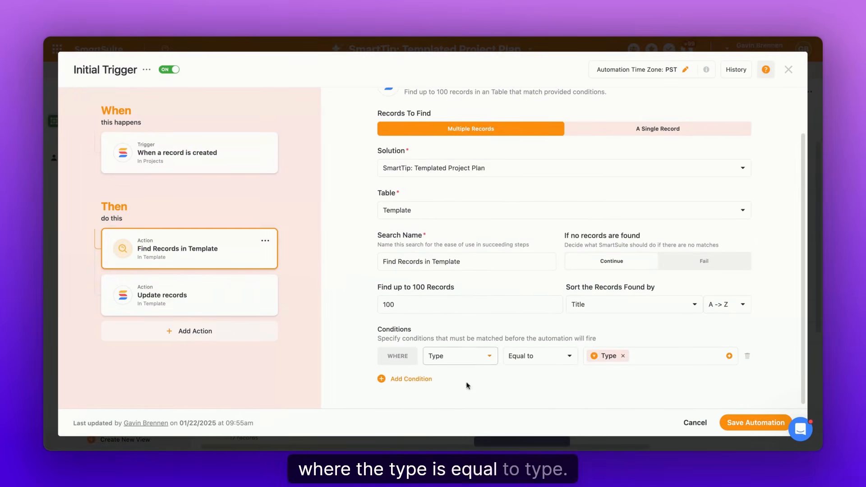
pyautogui.scroll(2, 447, 160)
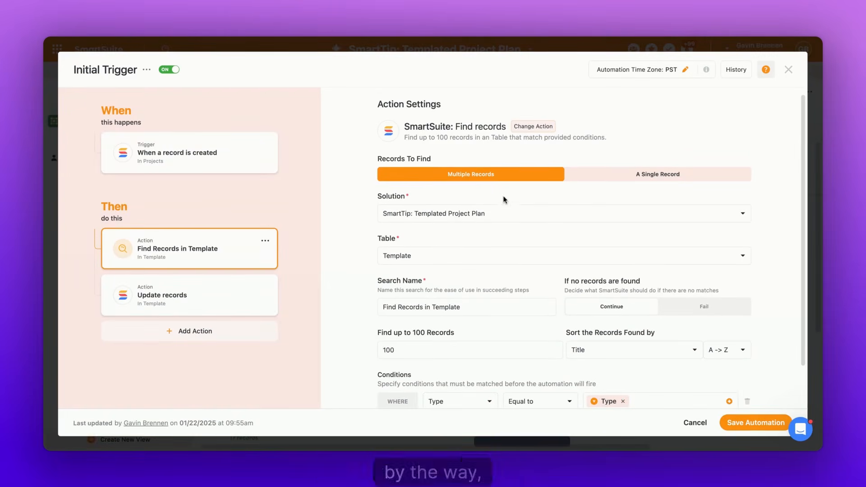
pyautogui.scroll(-2, 505, 207)
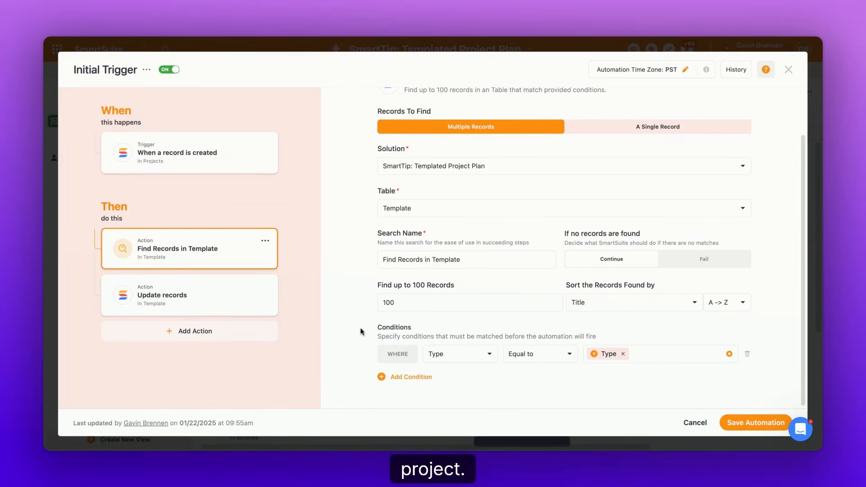
# Examine the table, records and Duplicate To setting of the Initial Trigger's Update records action, and save the automation.
pyautogui.click(228, 308)
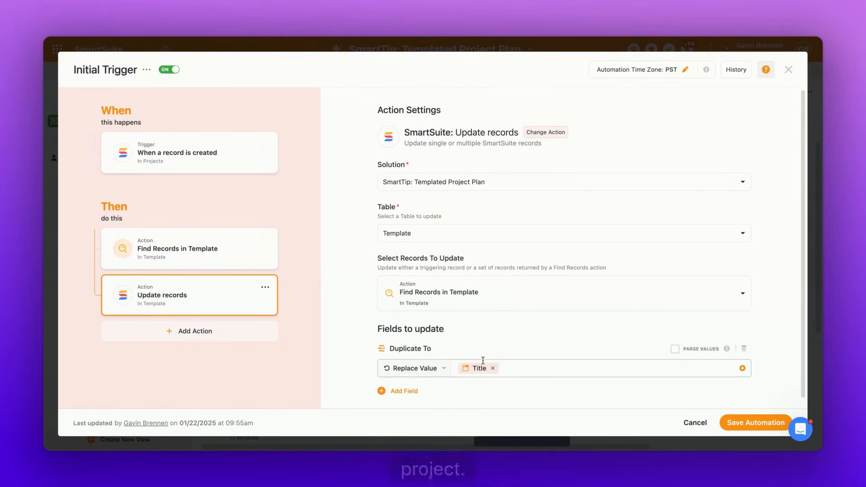
pyautogui.click(744, 423)
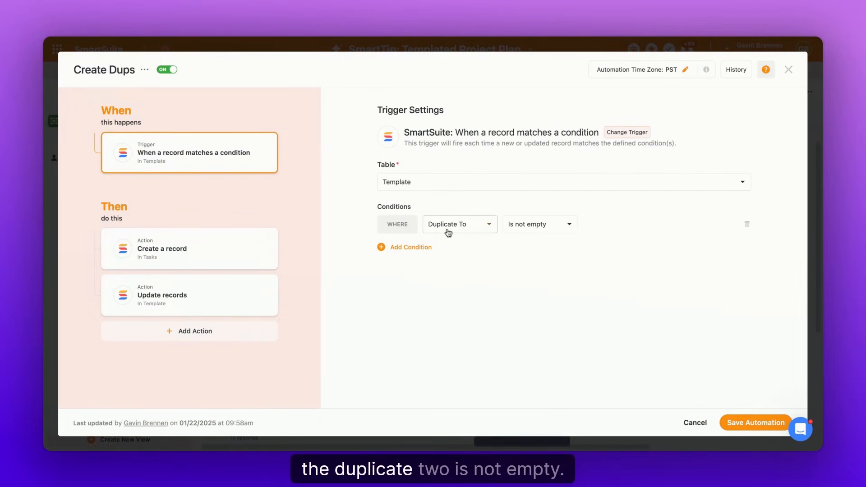
# Examine the field mappings of the Create a record action in the Create Dups automation, including the Project field.
pyautogui.click(213, 257)
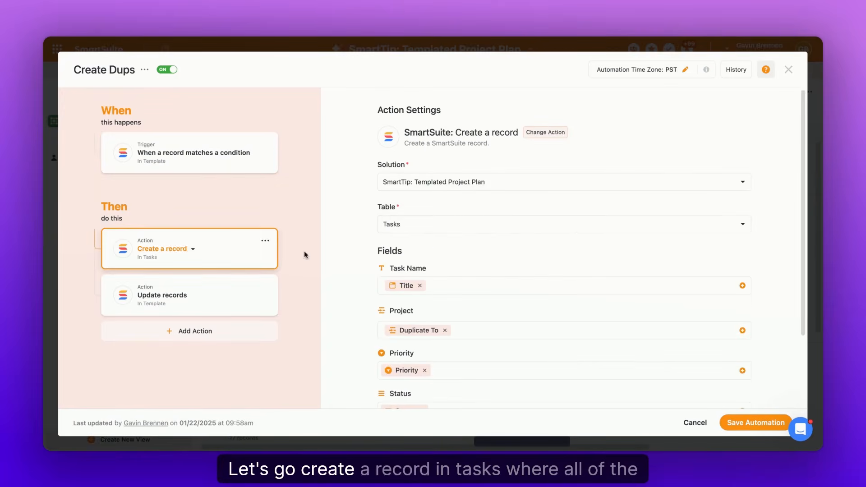
pyautogui.scroll(-1, 408, 233)
pyautogui.scroll(-3, 408, 233)
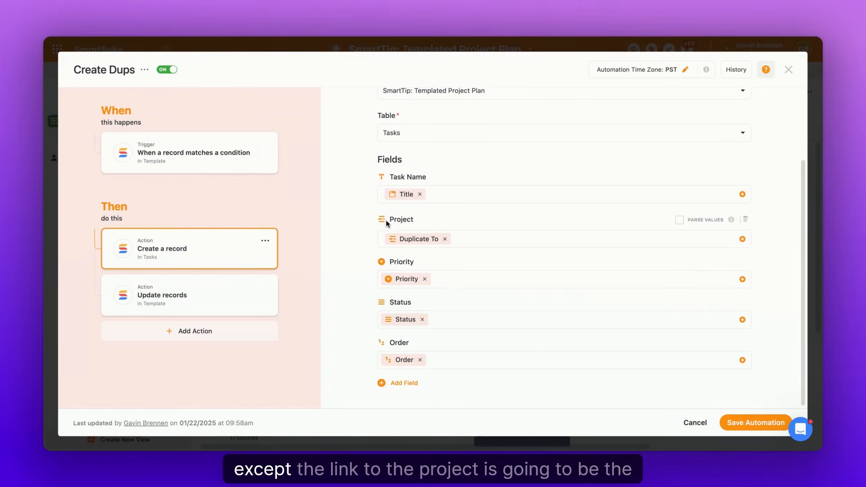
pyautogui.moveTo(390, 220); pyautogui.dragTo(426, 221)
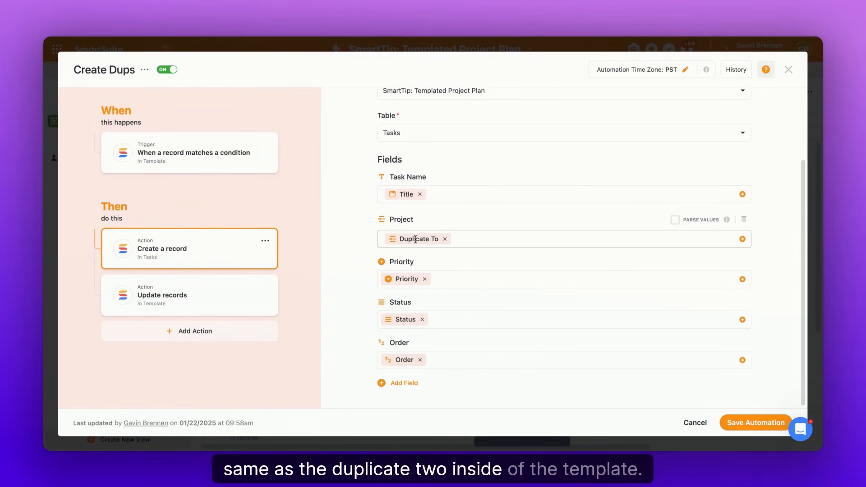
# Check the Duplicate To setting in the Create Dups automation's Update records action and close the solution automations.
pyautogui.click(221, 308)
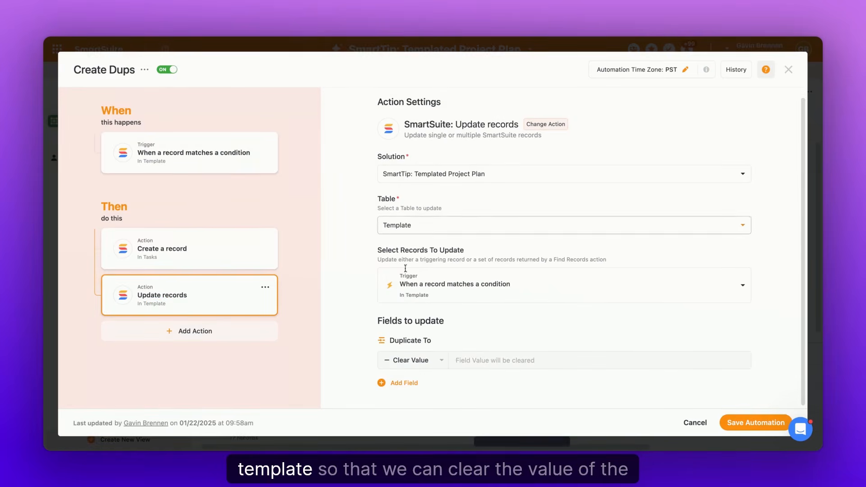
pyautogui.tripleClick(405, 347)
pyautogui.click(514, 340)
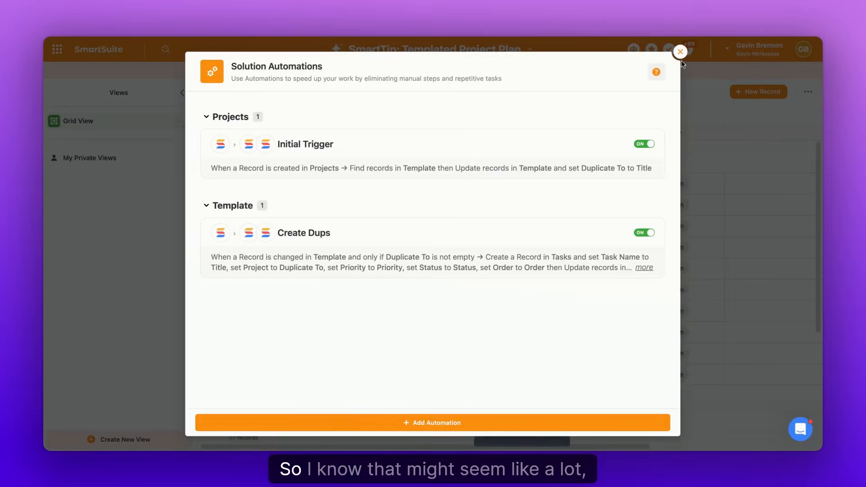
pyautogui.click(681, 56)
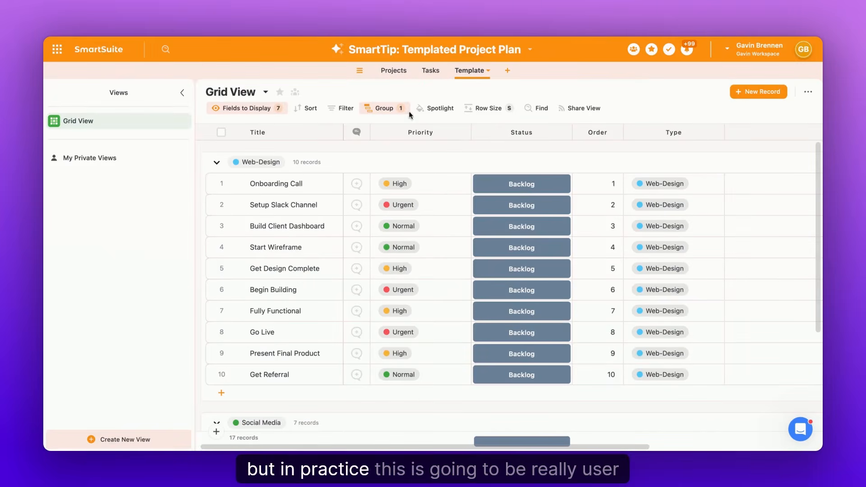
# Open the New Project form from the Projects table's Form view.
pyautogui.click(394, 72)
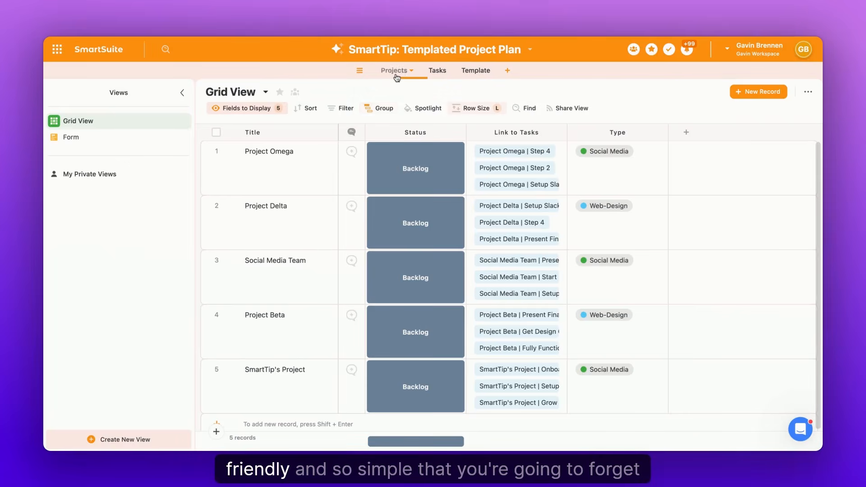
pyautogui.scroll(-1, 426, 143)
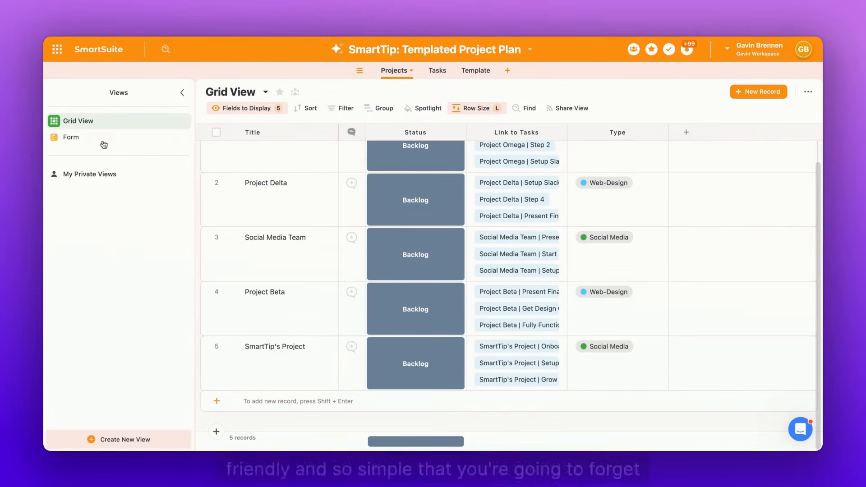
pyautogui.click(74, 138)
pyautogui.click(709, 116)
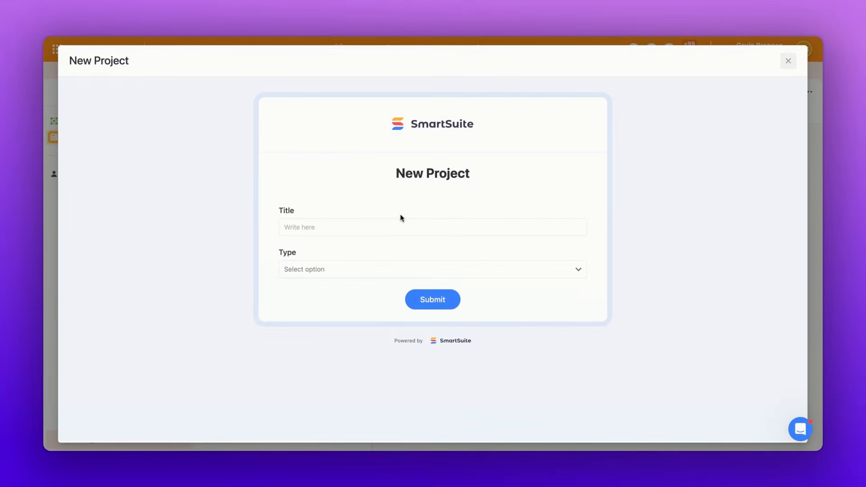
# Submit the New Project form with the title Test Project 123 and the type Web-Design.
pyautogui.click(388, 231)
pyautogui.write('T')
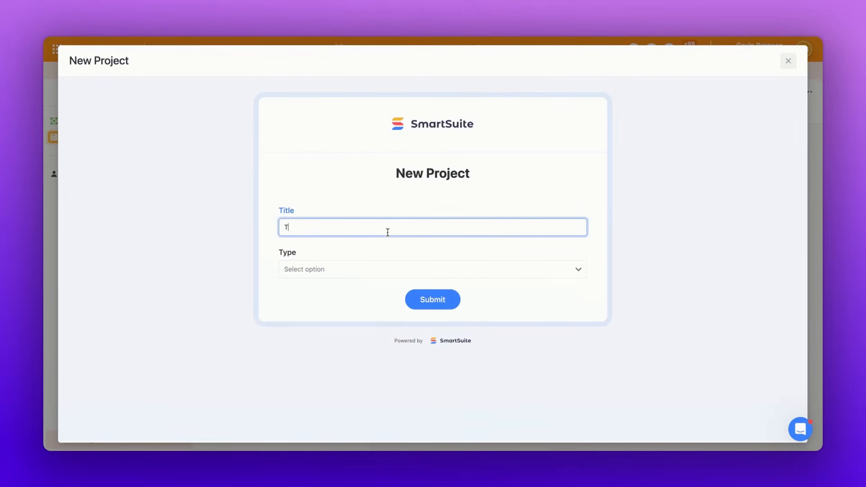
pyautogui.write('est Project 1')
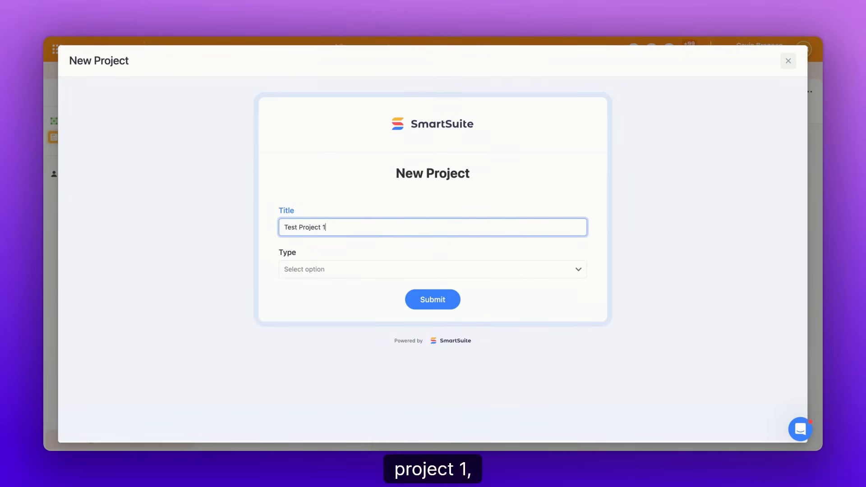
pyautogui.write('23')
pyautogui.click(363, 271)
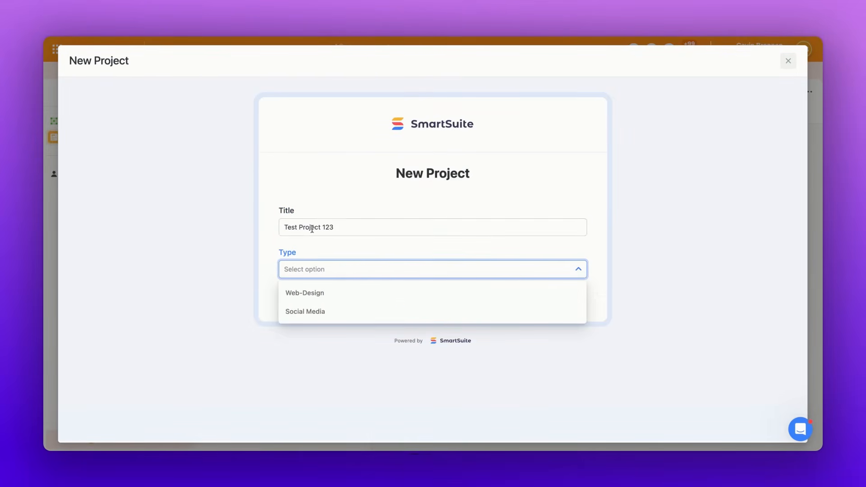
pyautogui.click(311, 298)
pyautogui.click(432, 300)
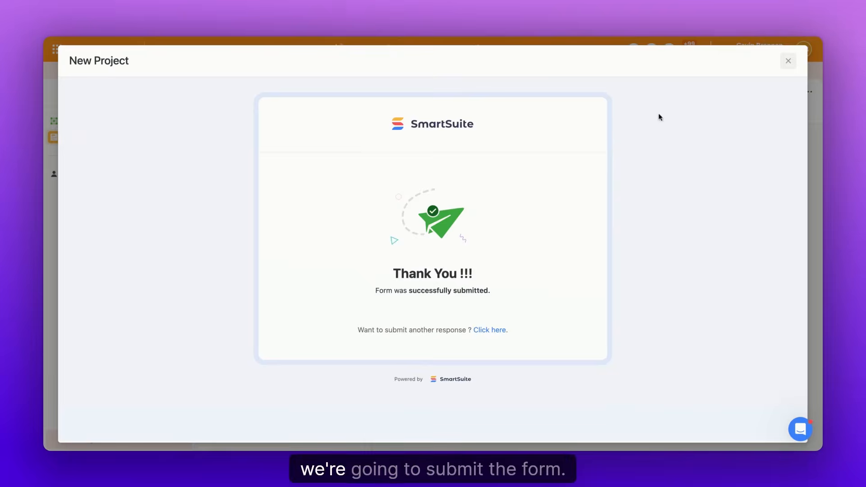
# Close the form and look for the Test Project 123 record in the Projects table's Grid View.
pyautogui.click(789, 62)
pyautogui.click(128, 124)
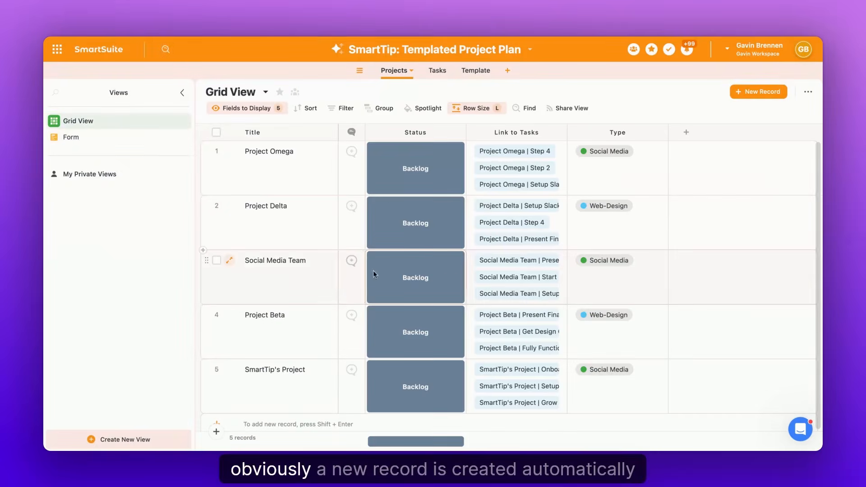
pyautogui.scroll(-1, 350, 316)
pyautogui.scroll(-1, 350, 317)
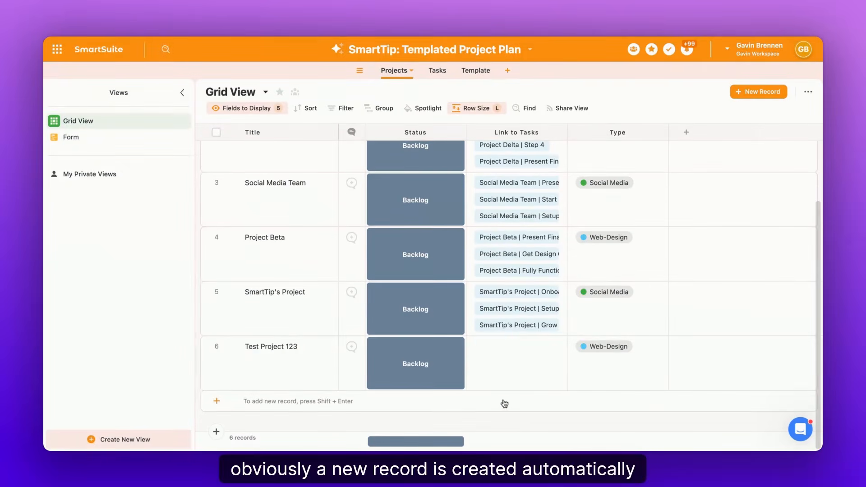
# Watch the Duplicate To field of the Web-Design records in the Template table while the automations run.
pyautogui.click(438, 71)
pyautogui.scroll(2, 599, 249)
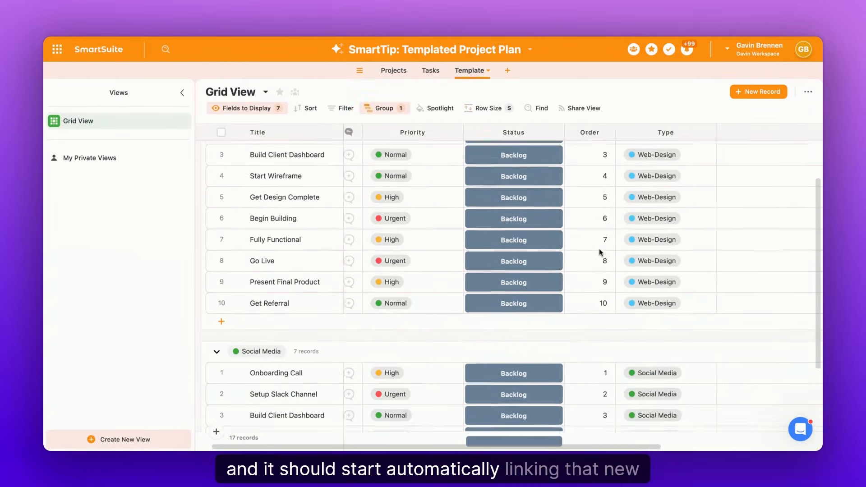
pyautogui.hscroll(5, 599, 249)
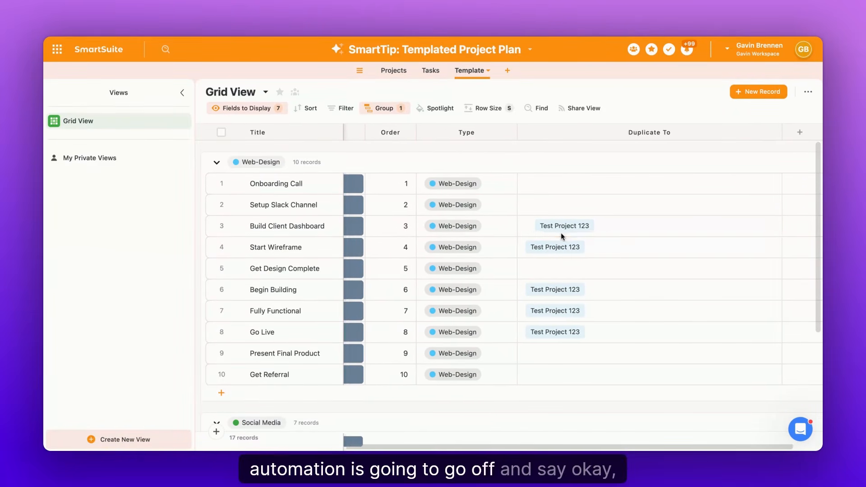
pyautogui.hscroll(-5, 563, 236)
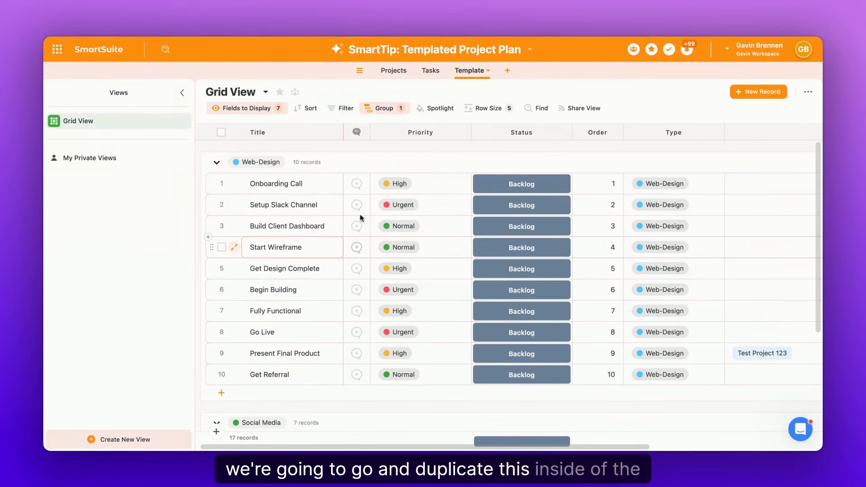
# Review the tasks grouped under Test Project 123 in the Tasks table.
pyautogui.click(431, 72)
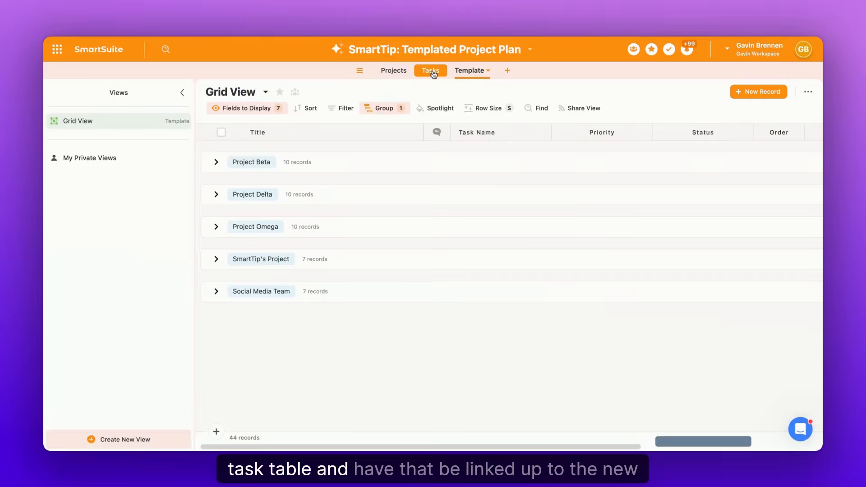
pyautogui.scroll(-3, 374, 294)
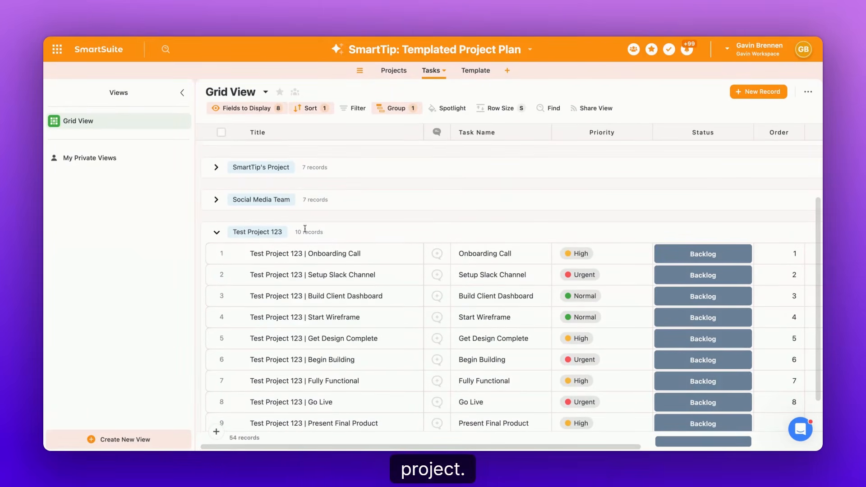
pyautogui.scroll(-3, 243, 228)
pyautogui.moveTo(281, 189); pyautogui.dragTo(289, 381)
pyautogui.click(303, 431)
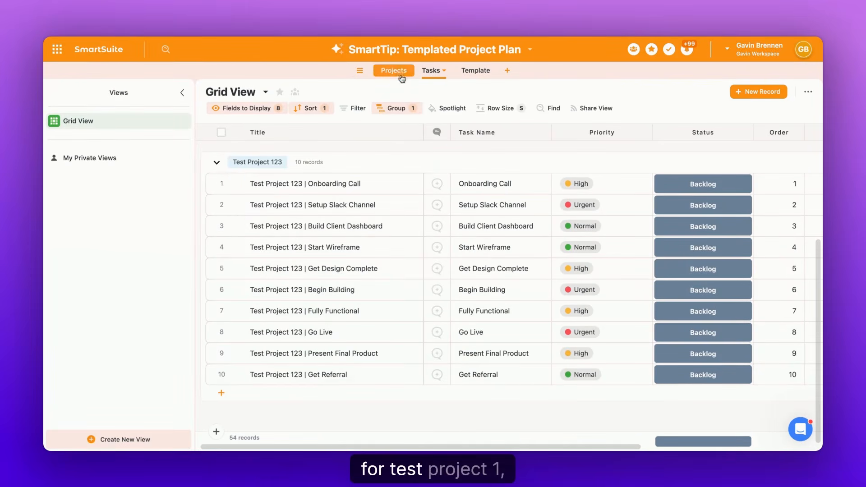
pyautogui.moveTo(485, 184); pyautogui.dragTo(495, 429)
pyautogui.click(495, 367)
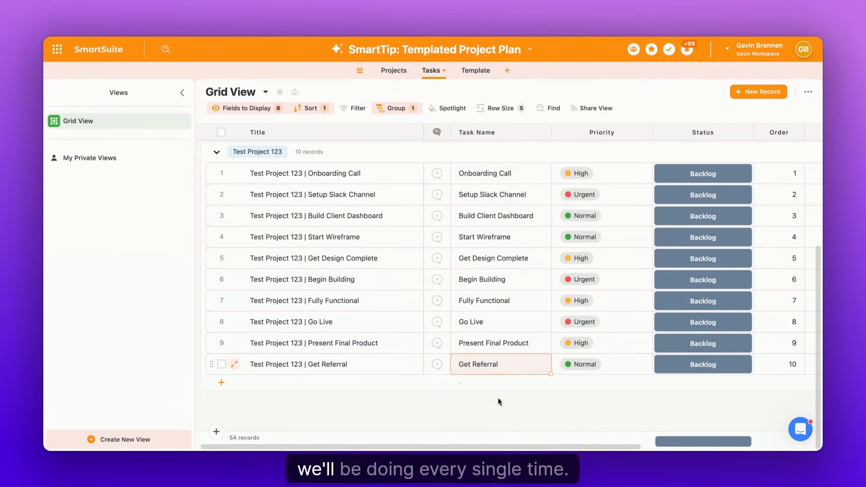
pyautogui.click(503, 419)
pyautogui.hscroll(1, 504, 424)
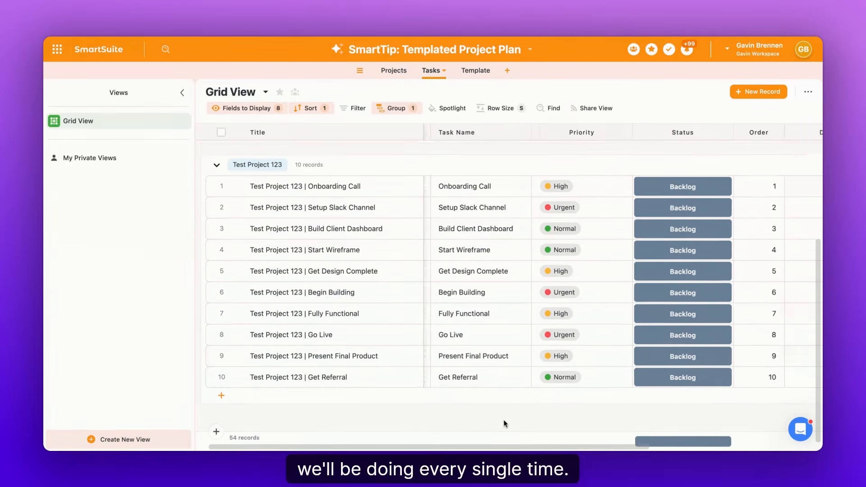
# Check the Template table's Duplicate To field for links still waiting to be cleared.
pyautogui.click(476, 70)
pyautogui.hscroll(5, 632, 305)
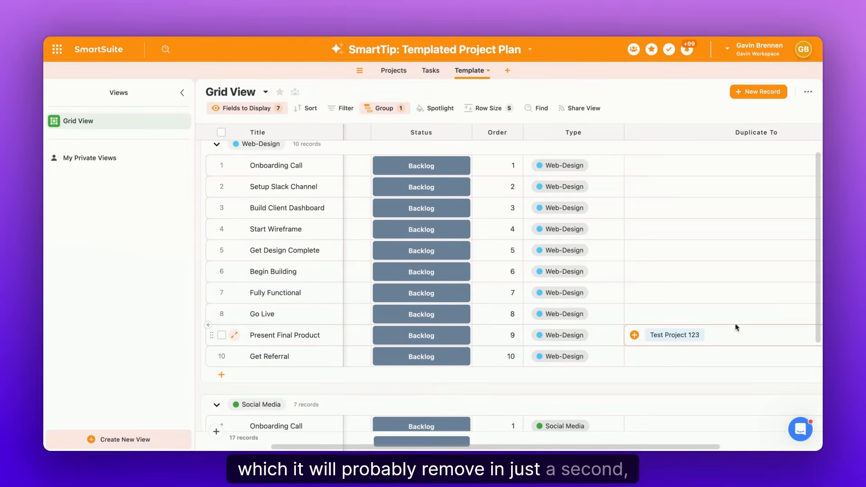
pyautogui.scroll(1, 691, 239)
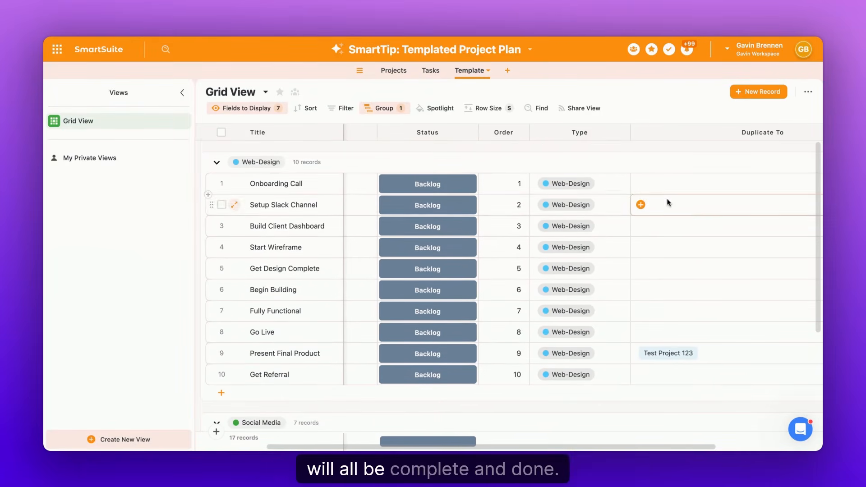
# Check the tasks linked to Test Project 123 in the Projects table and return to the Template table.
pyautogui.click(431, 71)
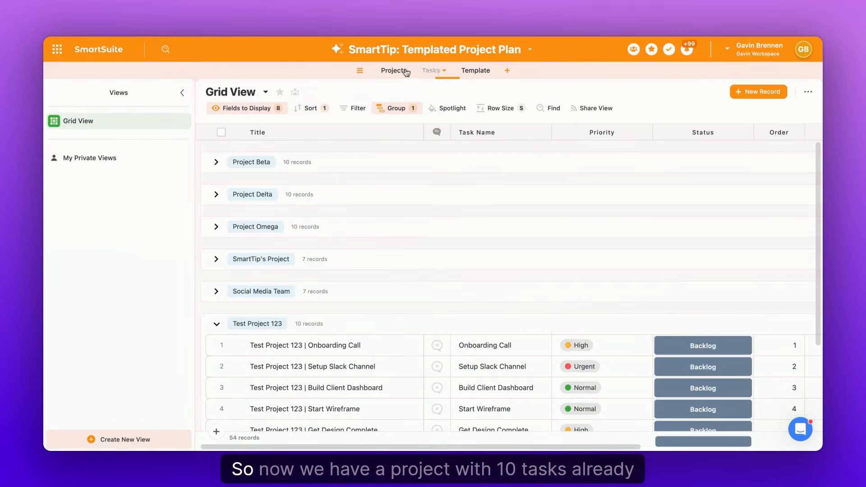
pyautogui.click(394, 70)
pyautogui.scroll(-2, 306, 369)
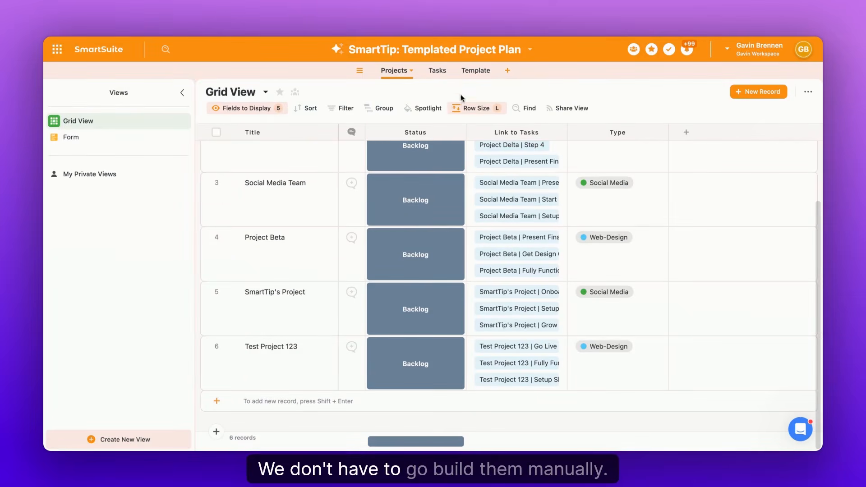
pyautogui.click(437, 70)
pyautogui.click(481, 71)
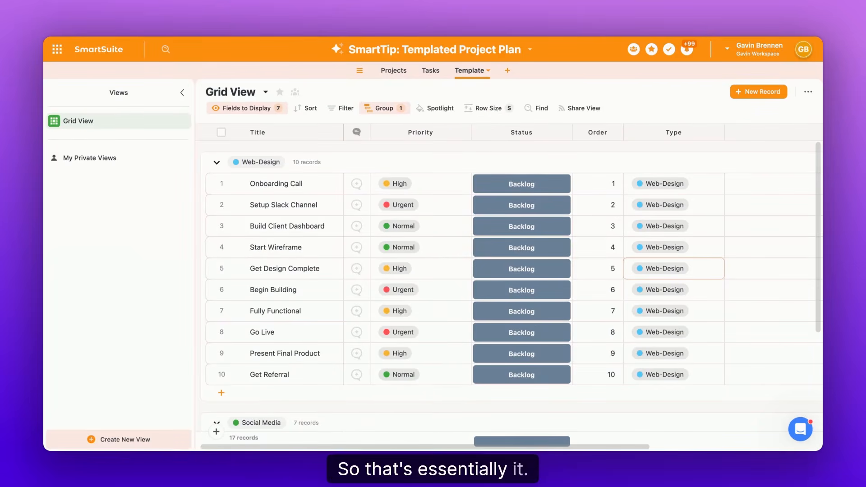